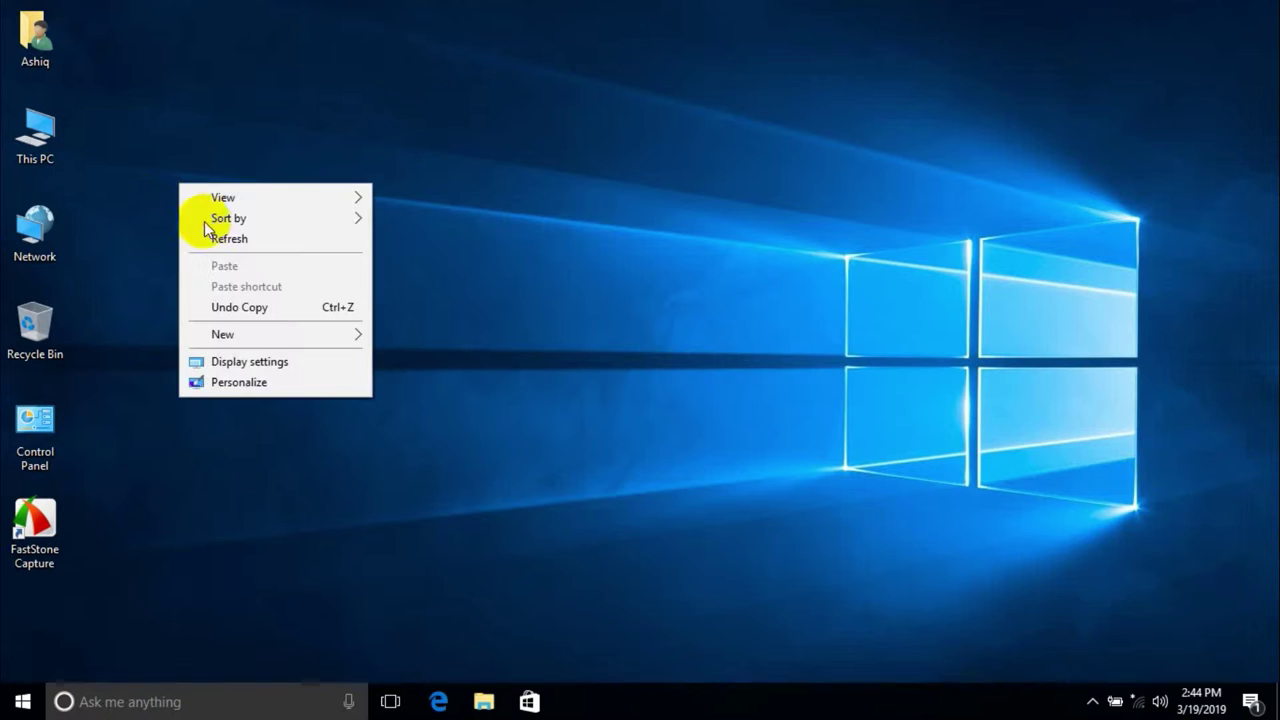
# Refresh the desktop, check the computer's existing drives in This PC and close the window.
pyautogui.click(224, 234)
pyautogui.click(38, 138)
pyautogui.doubleClick(38, 138)
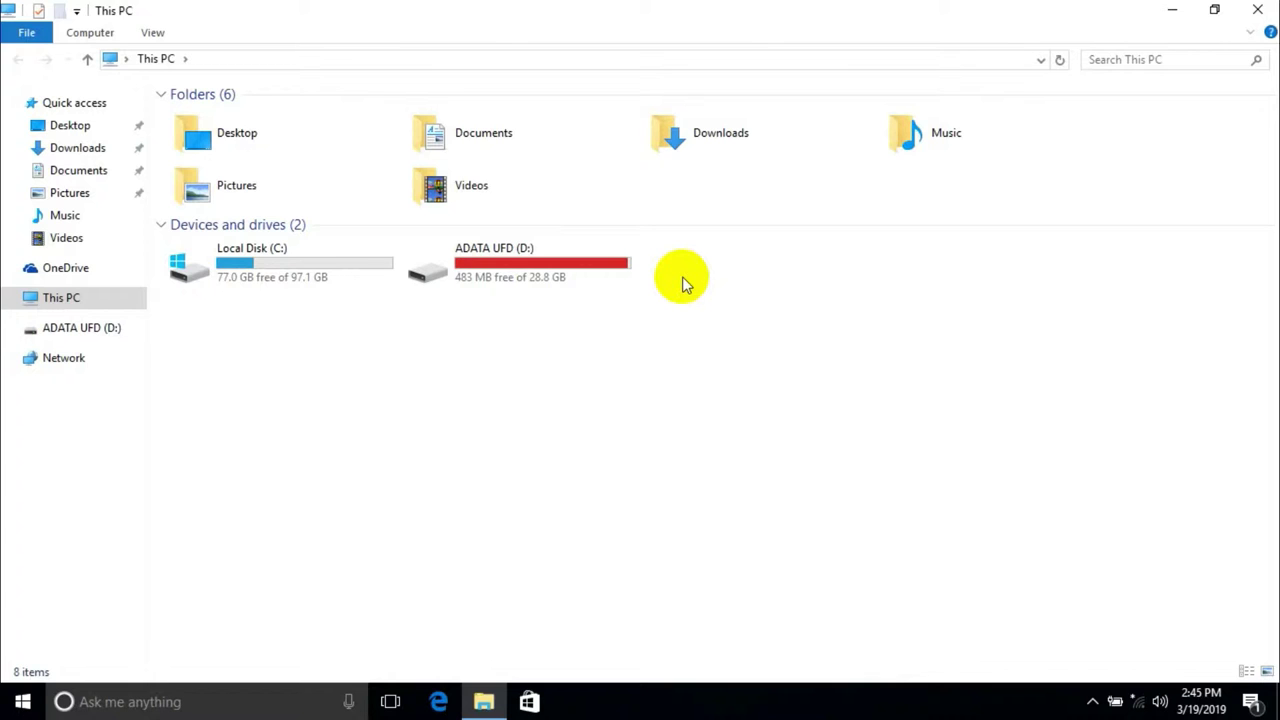
pyautogui.click(1258, 10)
# Open Control Panel and display its items as small icons.
pyautogui.doubleClick(43, 433)
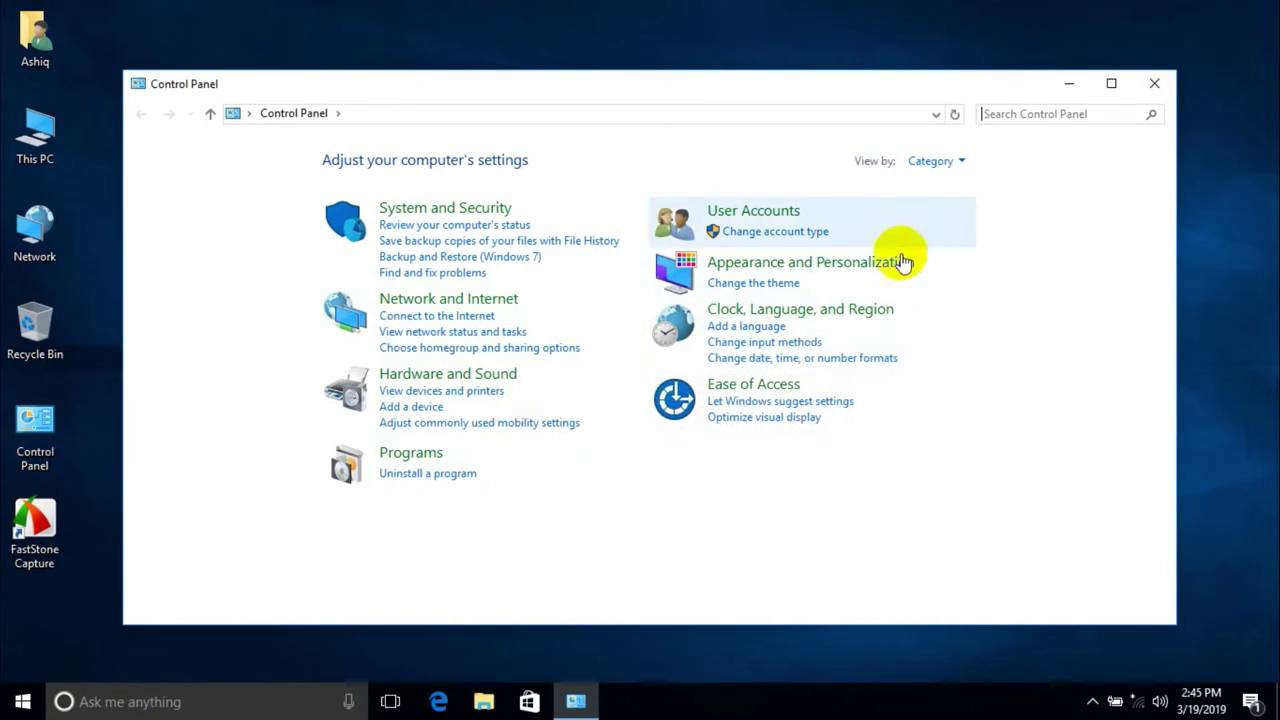
pyautogui.click(963, 163)
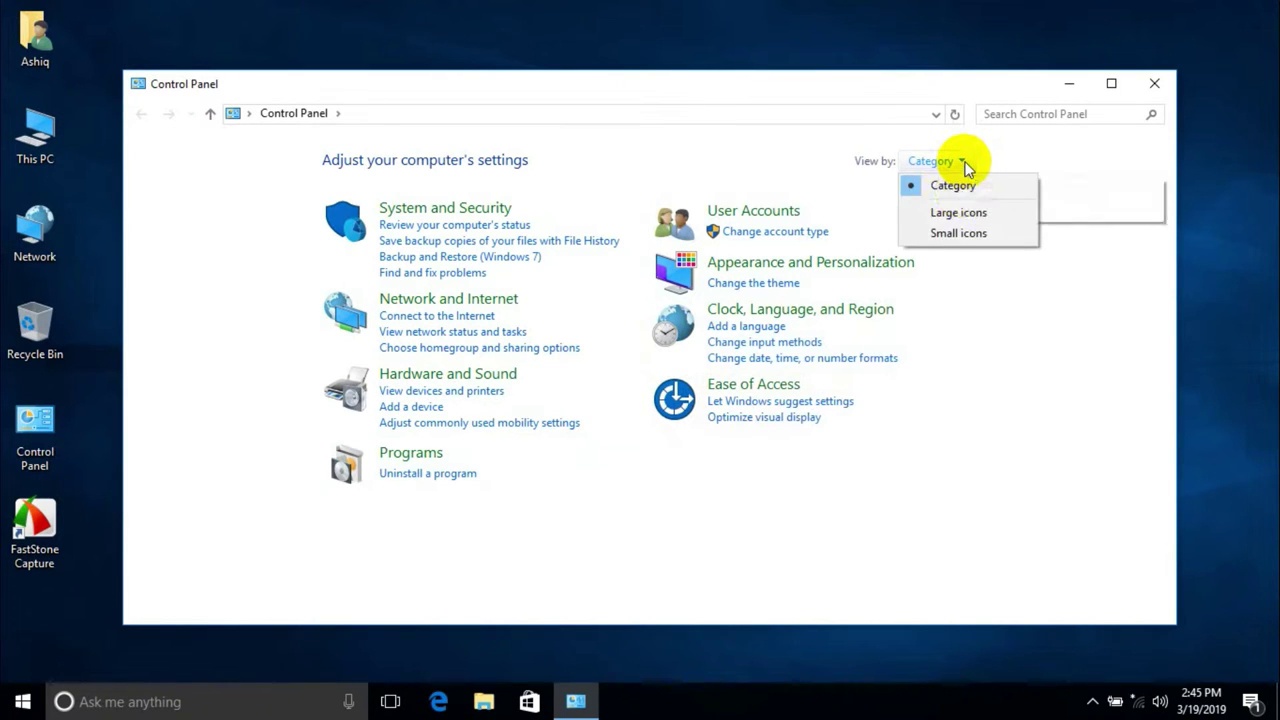
pyautogui.click(963, 234)
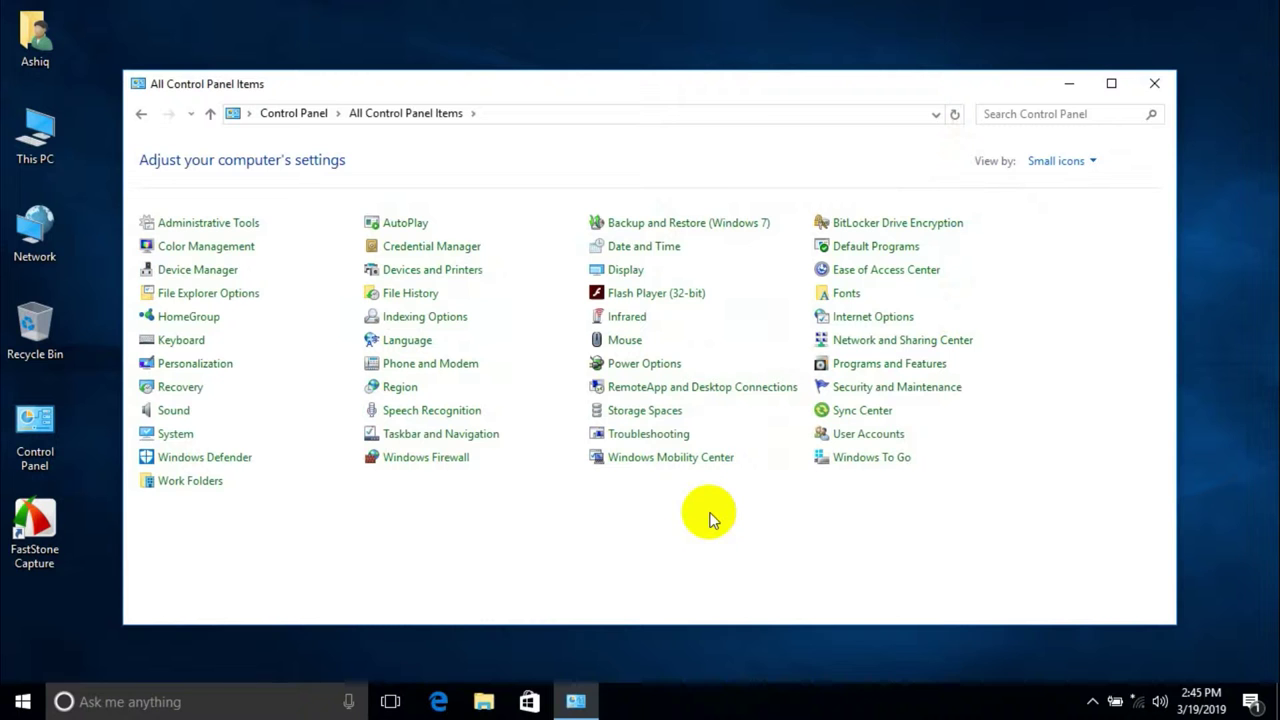
# Open Computer Management from Administrative Tools and show Disk Management.
pyautogui.click(195, 223)
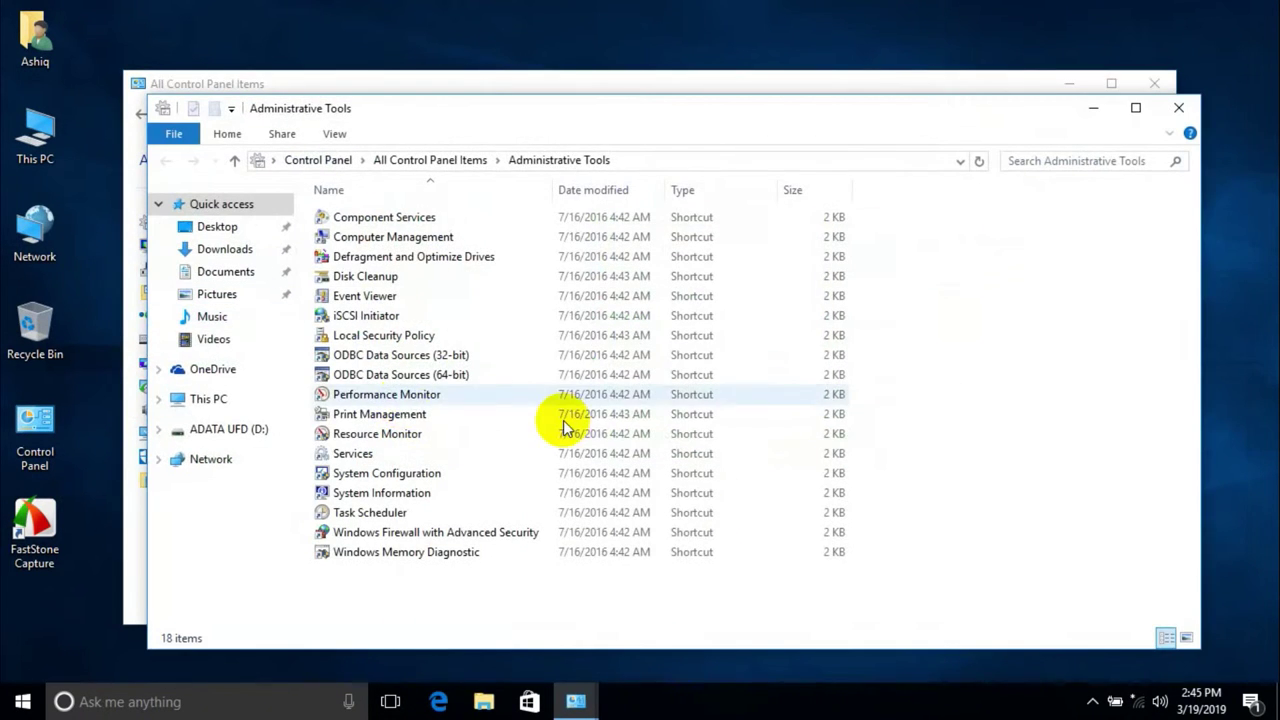
pyautogui.click(376, 238)
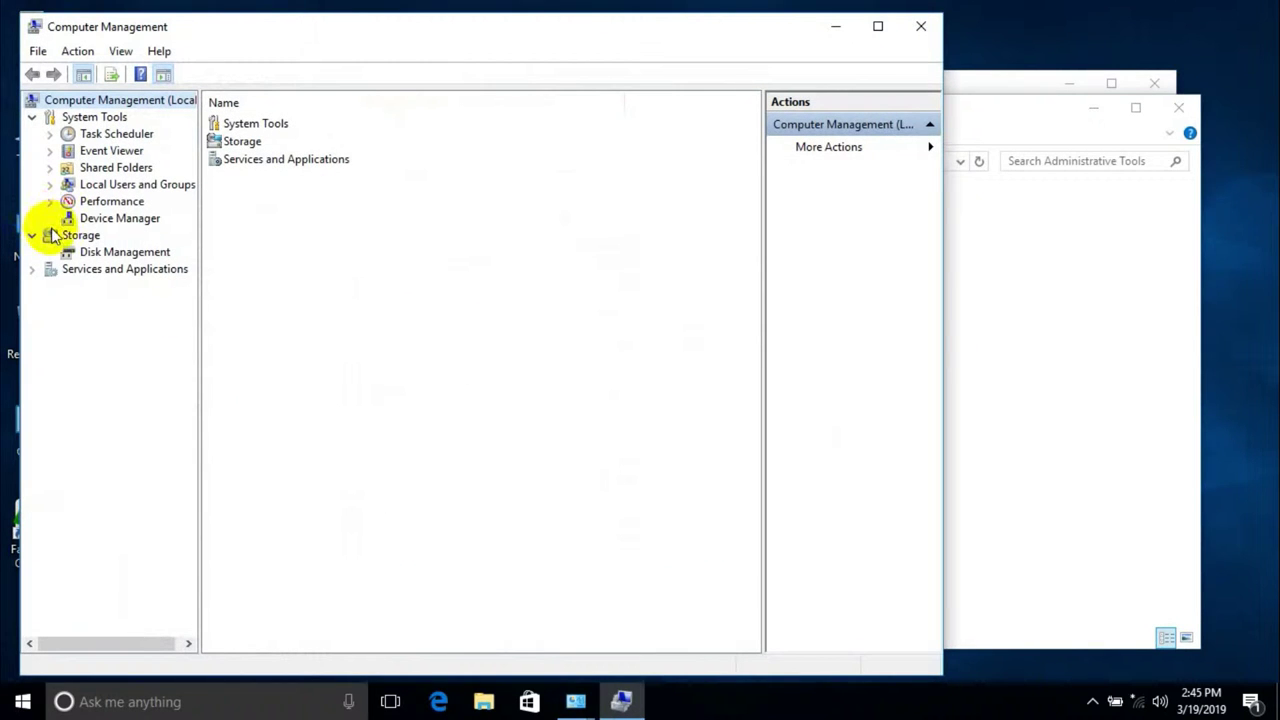
pyautogui.click(110, 253)
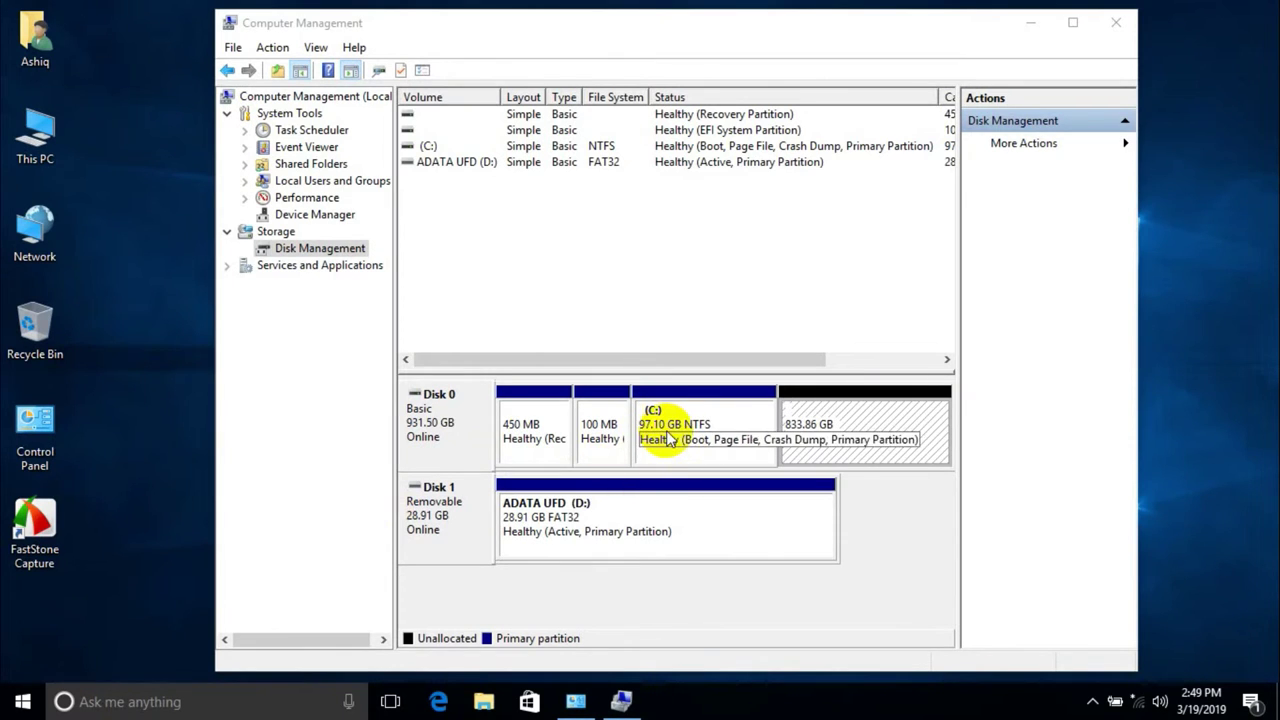
# Create a simple volume from all of Disk 0's unallocated space, with drive letter E, NTFS, label New Volume and quick format.
pyautogui.rightClick(826, 428)
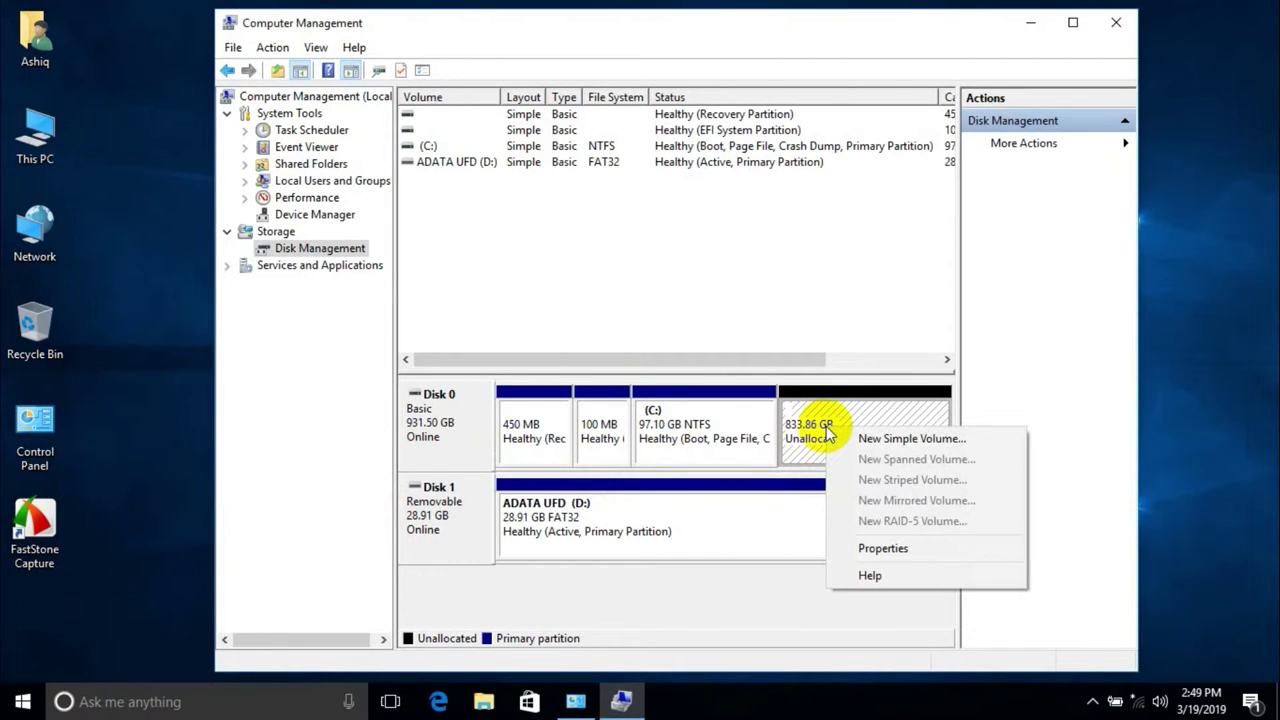
pyautogui.click(897, 445)
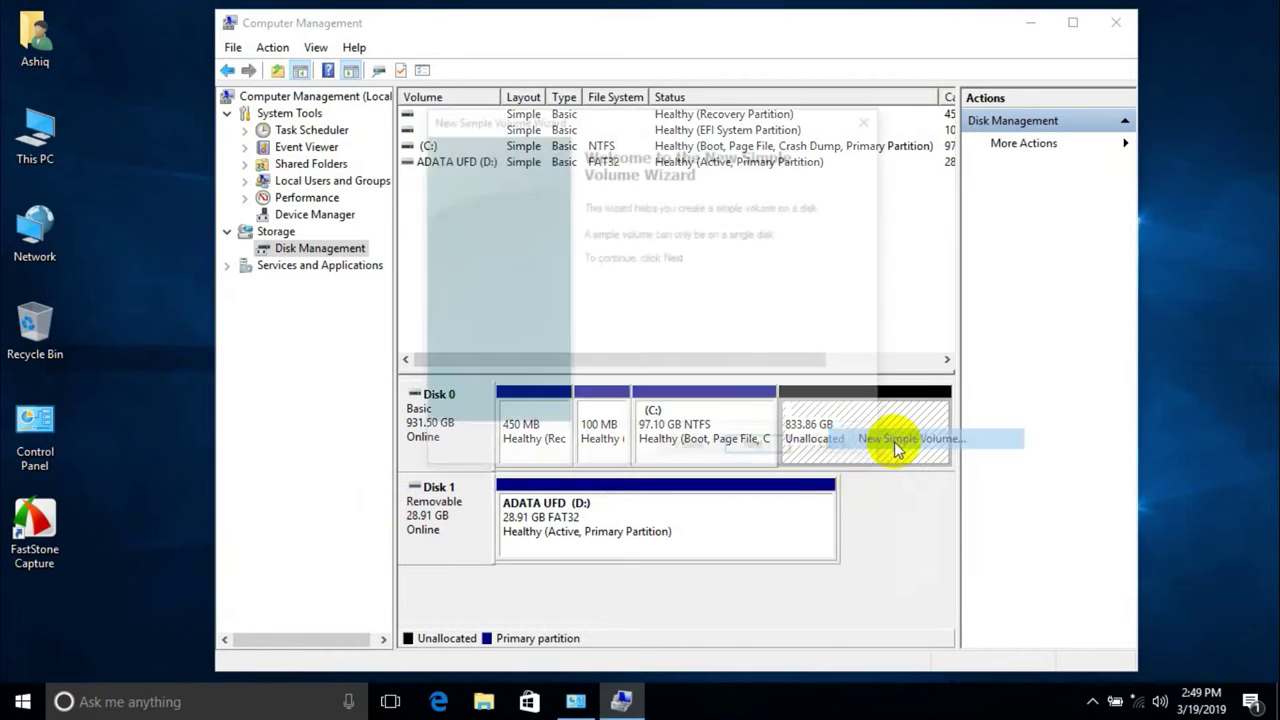
pyautogui.click(765, 450)
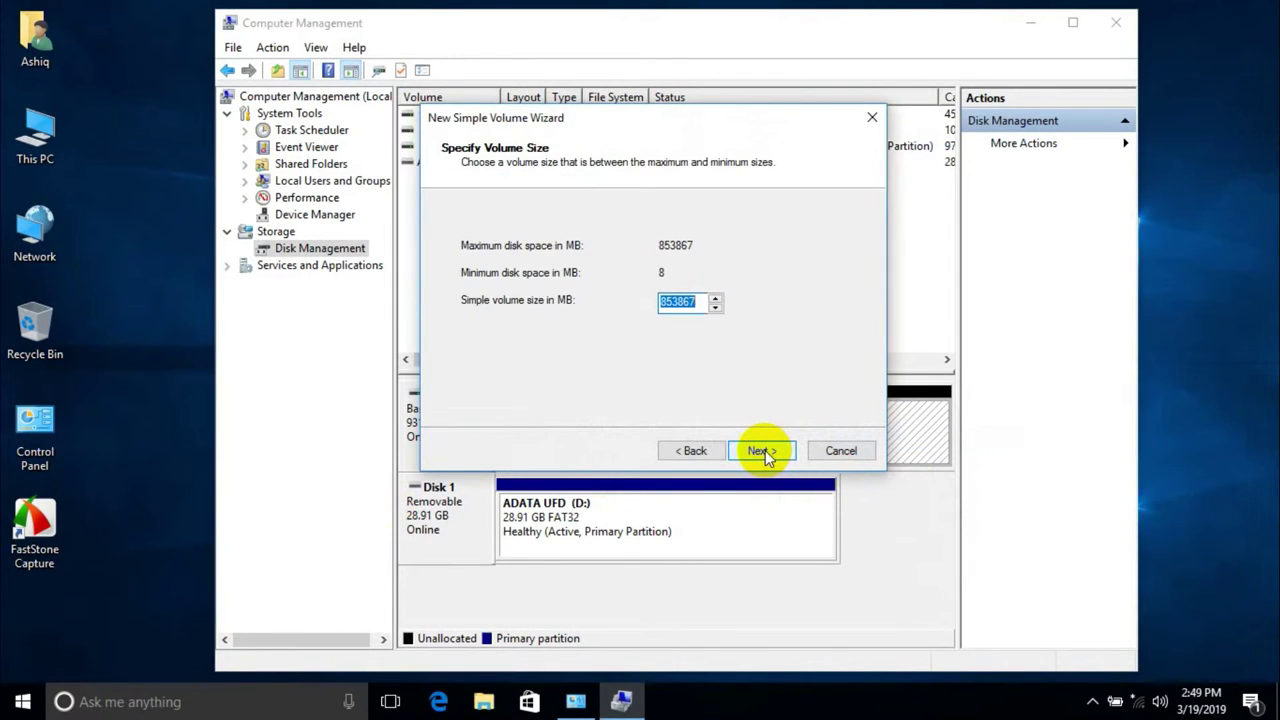
pyautogui.click(765, 450)
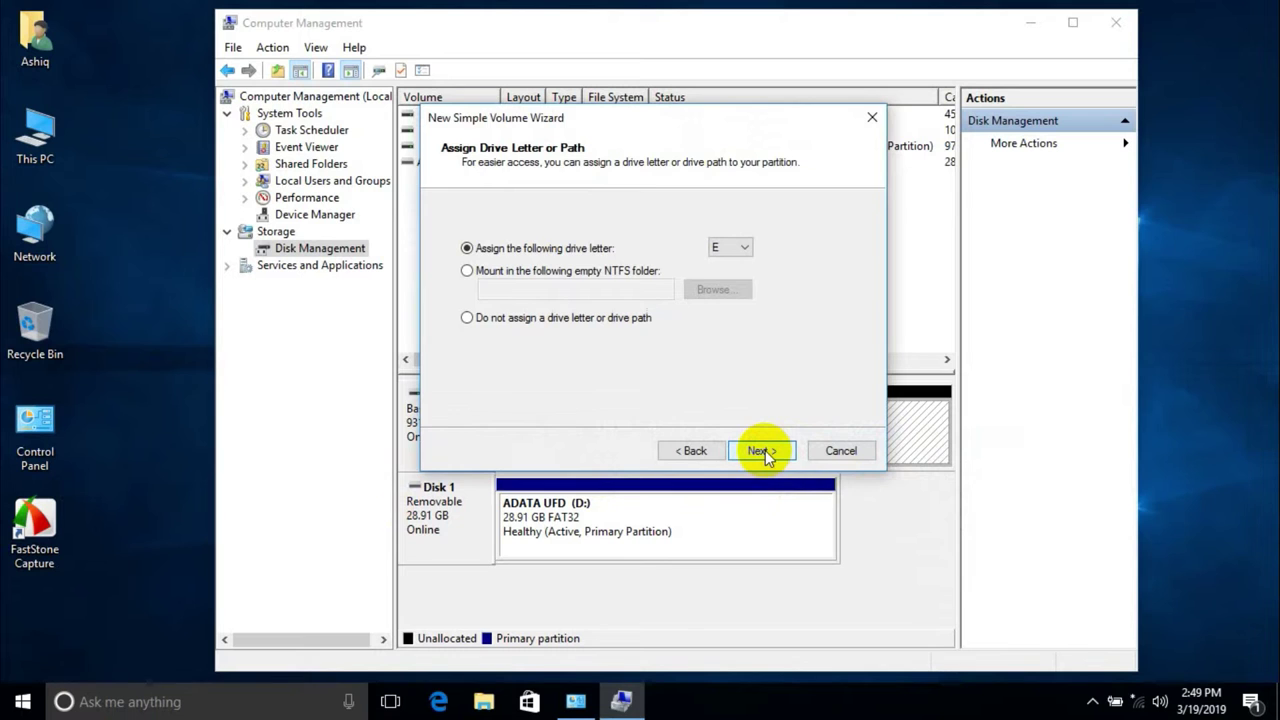
pyautogui.click(765, 450)
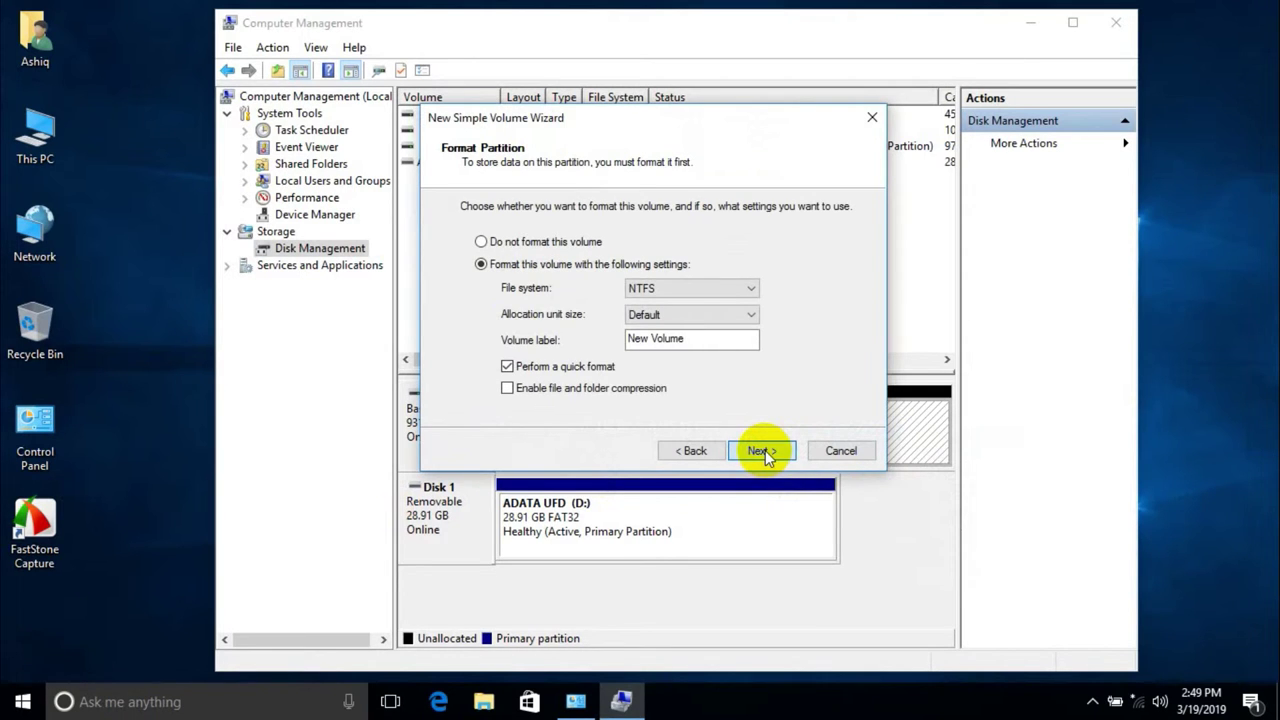
pyautogui.click(765, 450)
pyautogui.click(762, 451)
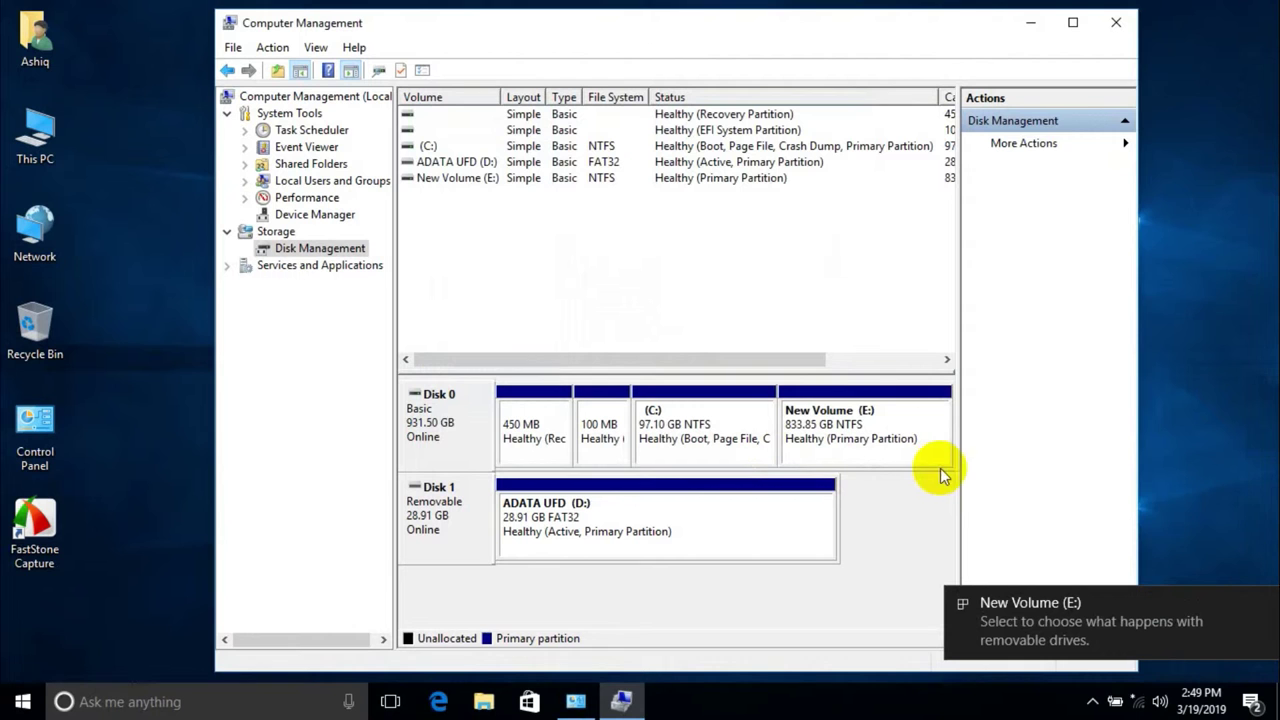
# Close Computer Management and check the new E: drive in This PC.
pyautogui.click(1116, 26)
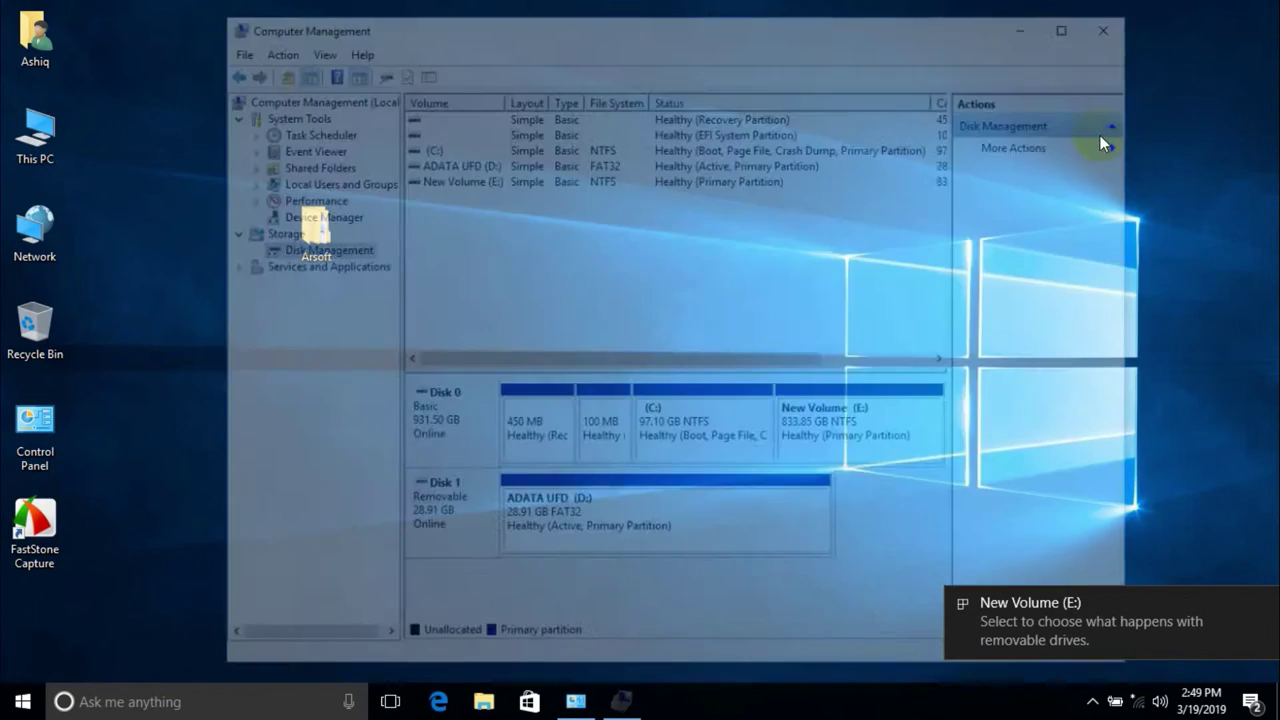
pyautogui.doubleClick(35, 135)
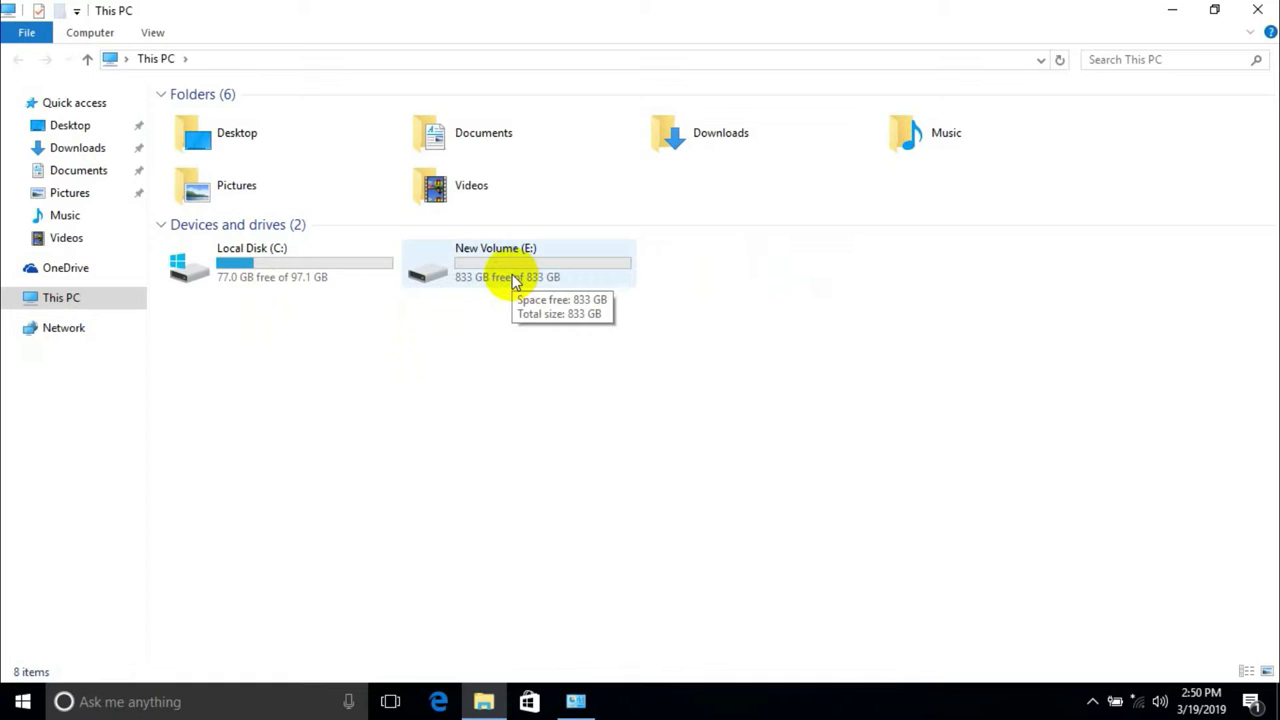
# Reopen Computer Management from the Administrative Tools window and show Disk Management.
pyautogui.click(578, 707)
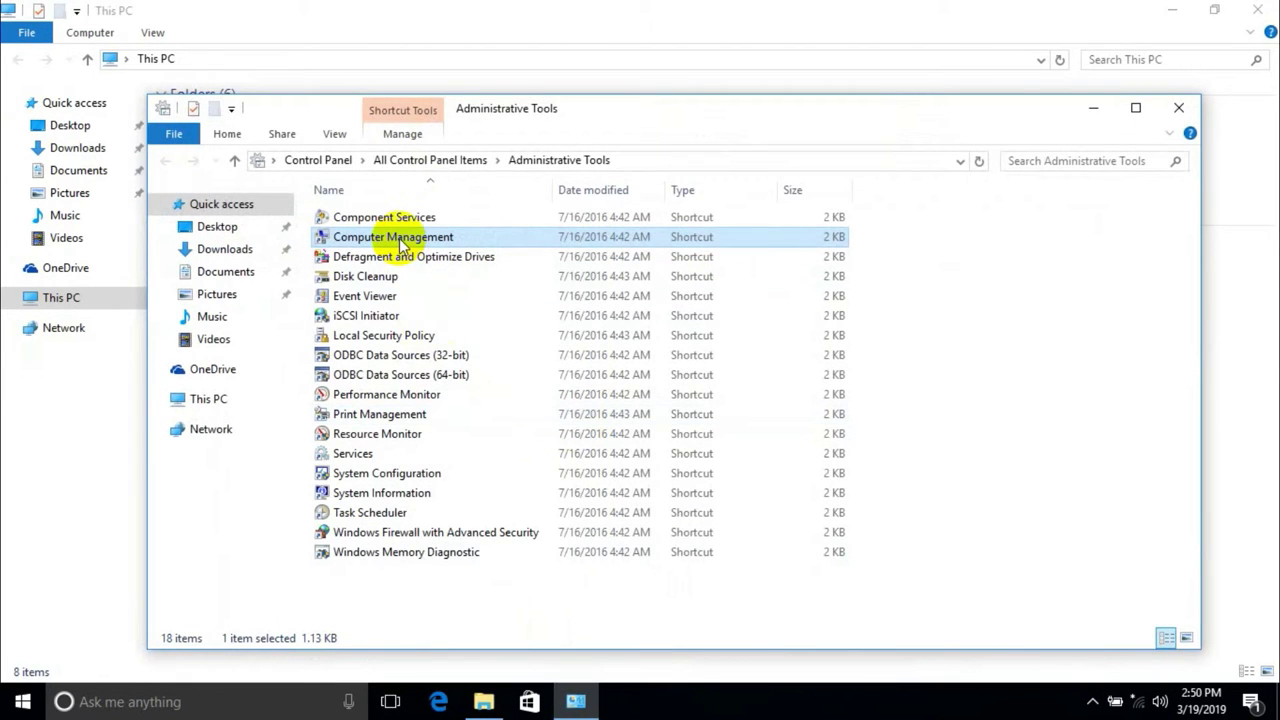
pyautogui.doubleClick(400, 245)
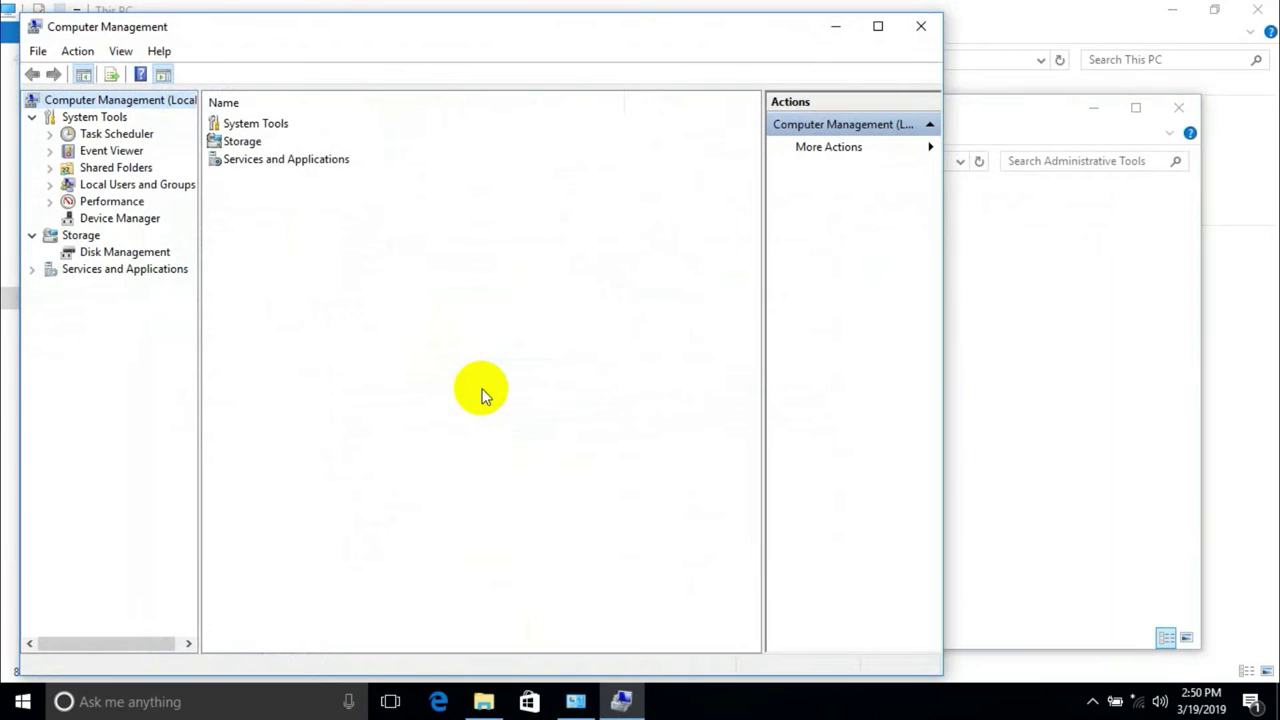
pyautogui.click(110, 251)
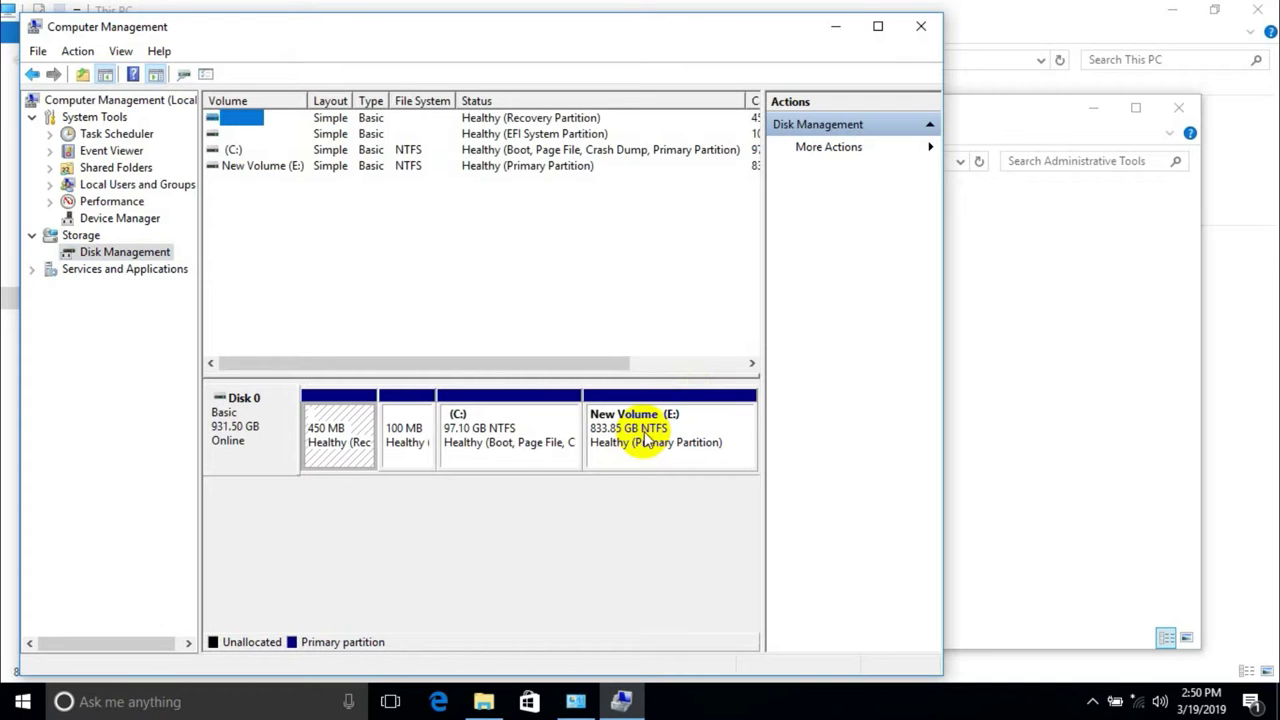
# Shrink New Volume (E:) by 300000 MB to free up unallocated space.
pyautogui.rightClick(643, 429)
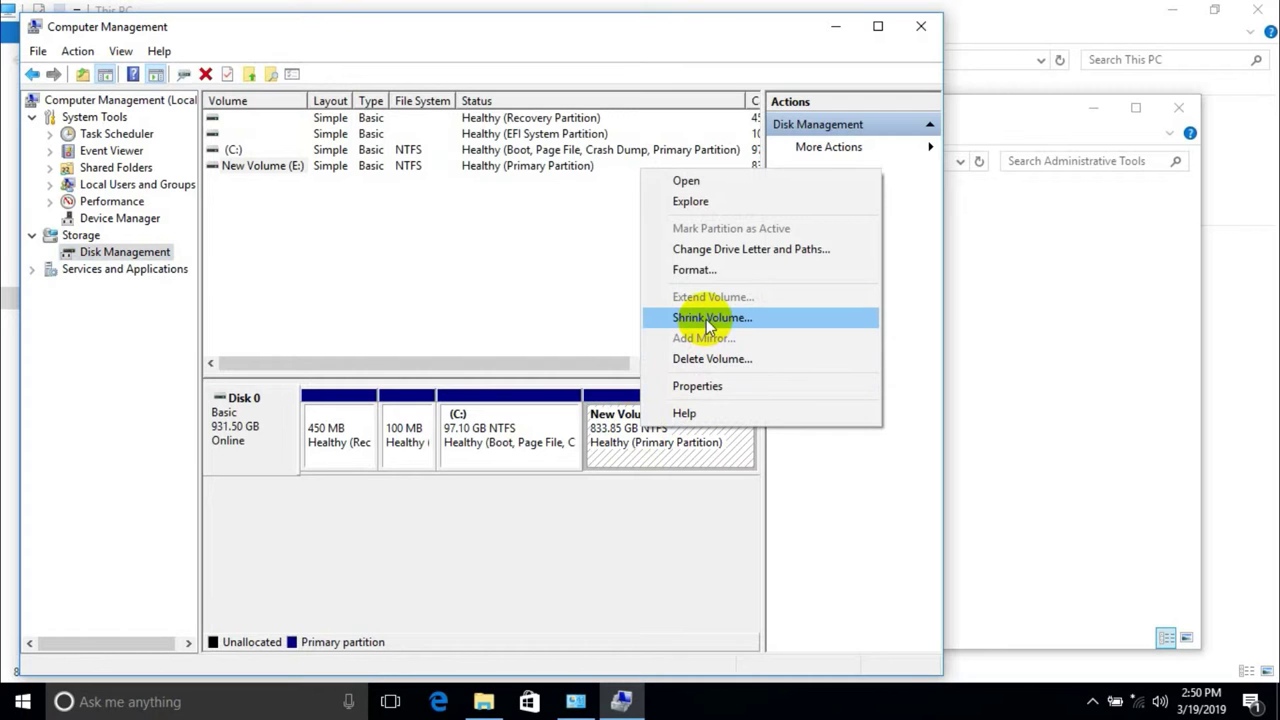
pyautogui.click(708, 318)
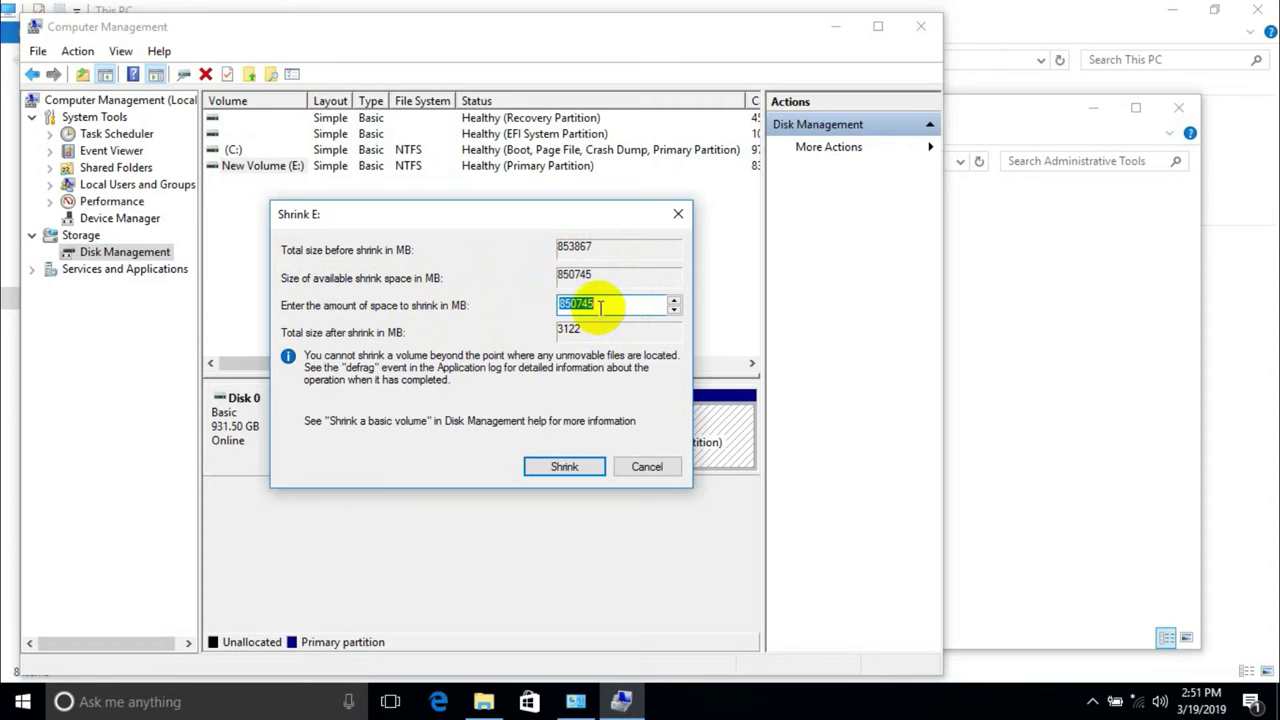
pyautogui.write('300')
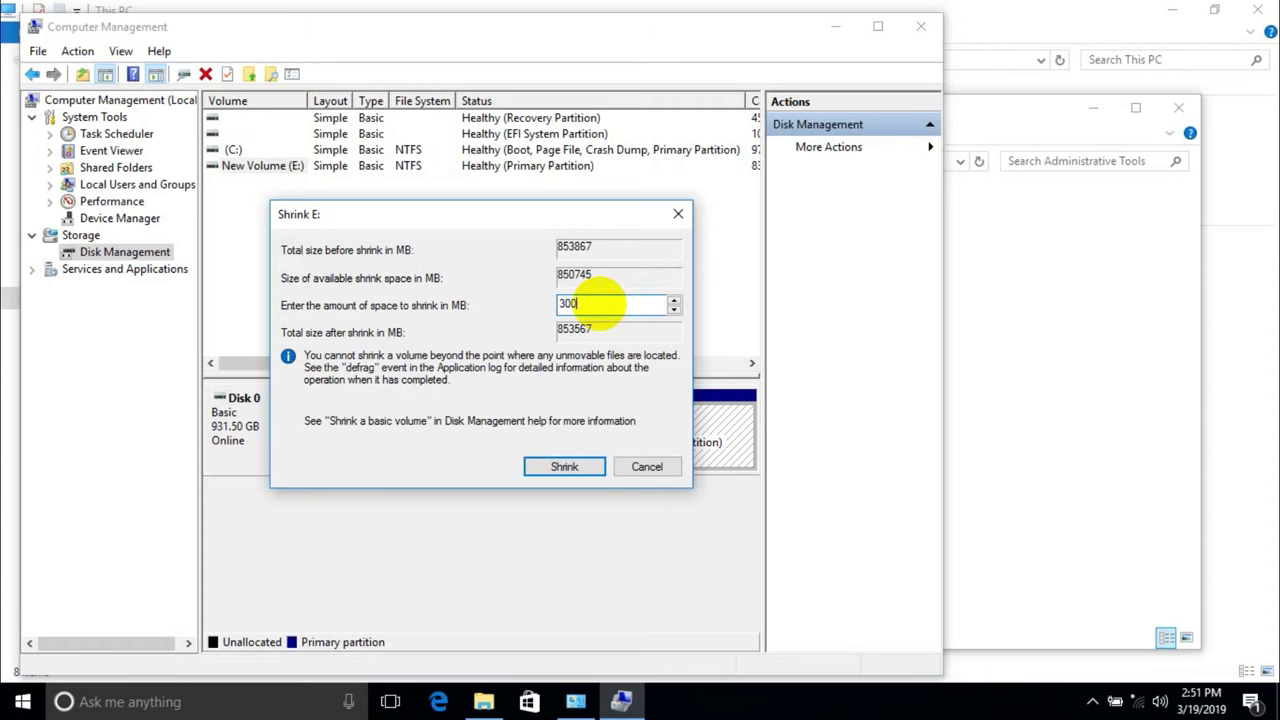
pyautogui.write('000')
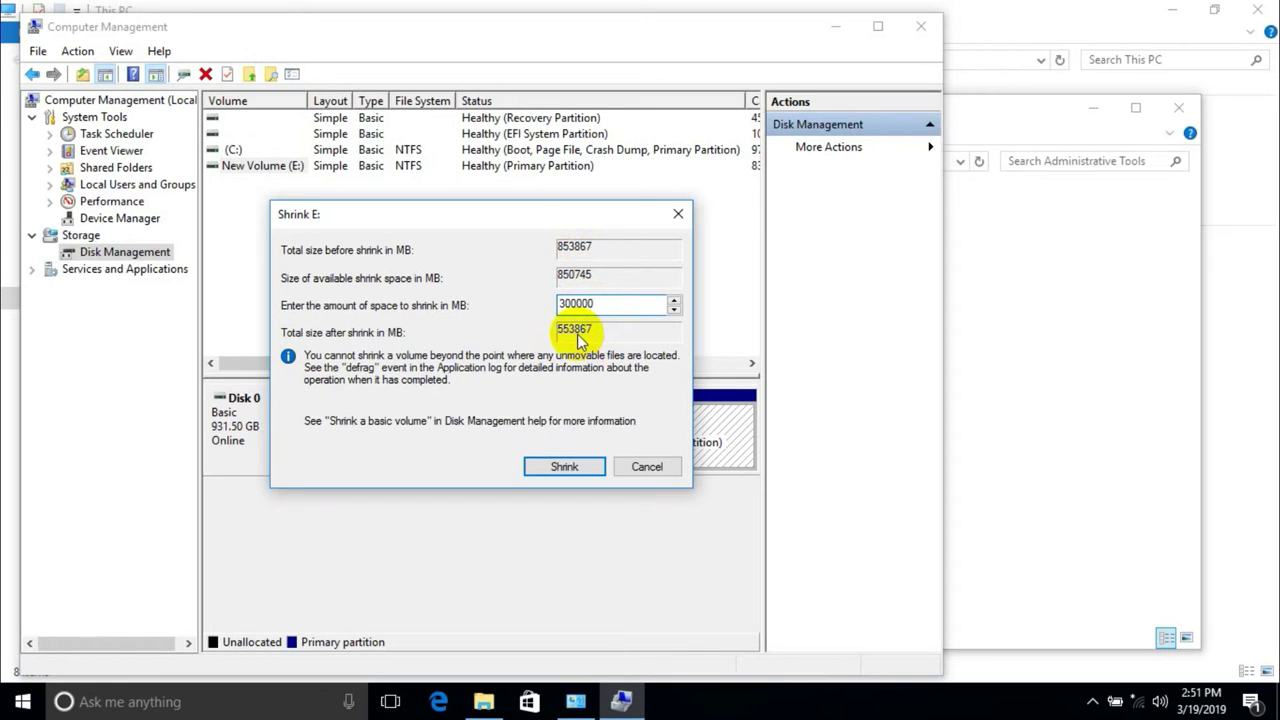
pyautogui.click(566, 467)
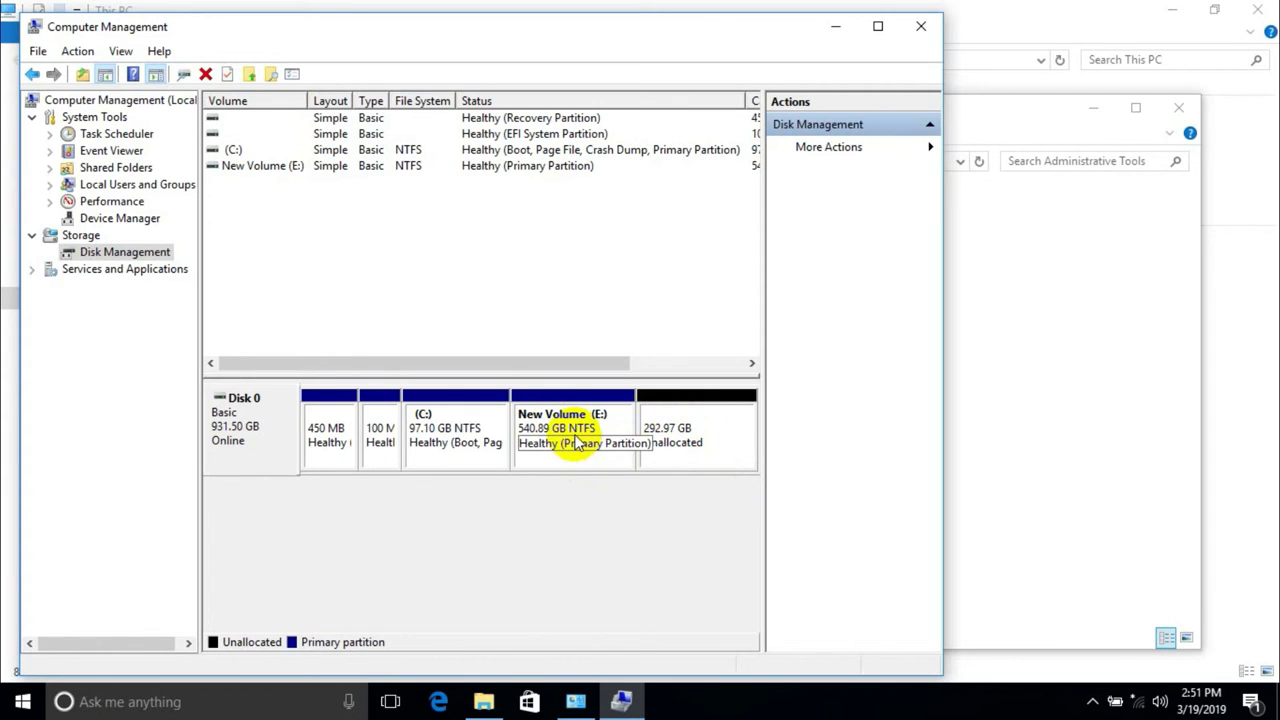
# Create a 300000 MB simple volume in the freed space, with drive letter D, NTFS, label New Volume and quick format.
pyautogui.rightClick(683, 433)
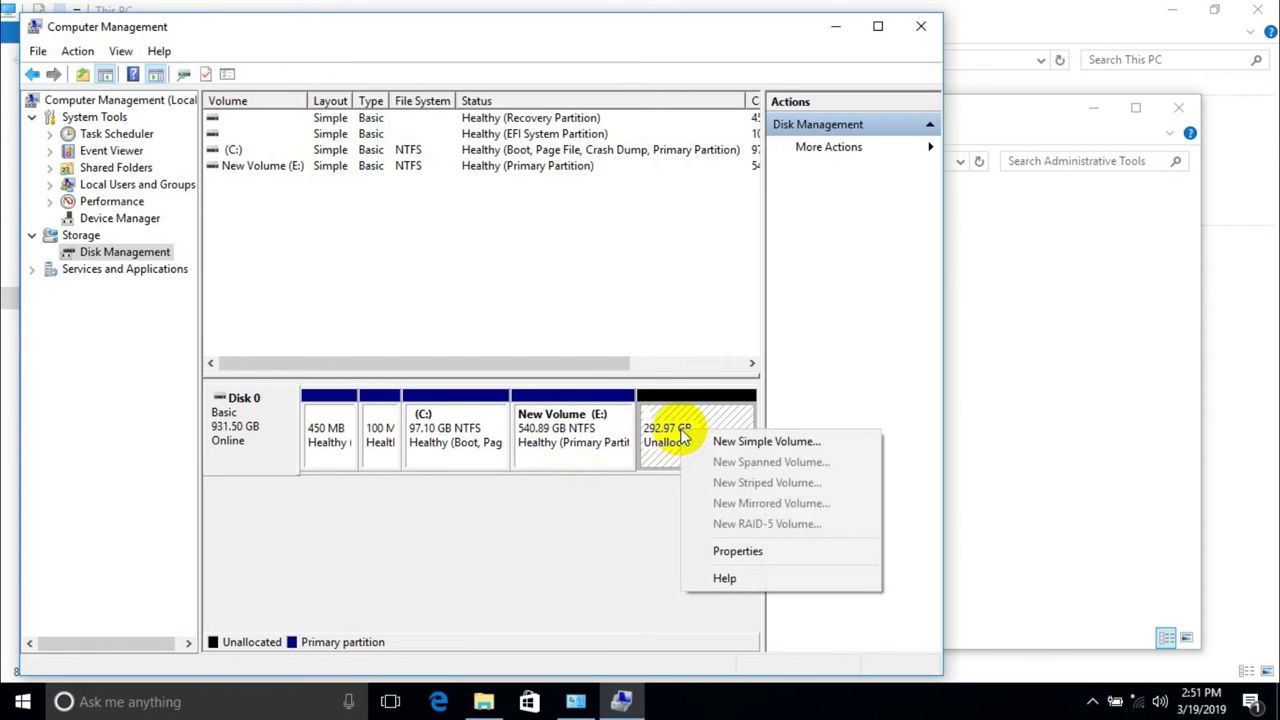
pyautogui.click(748, 443)
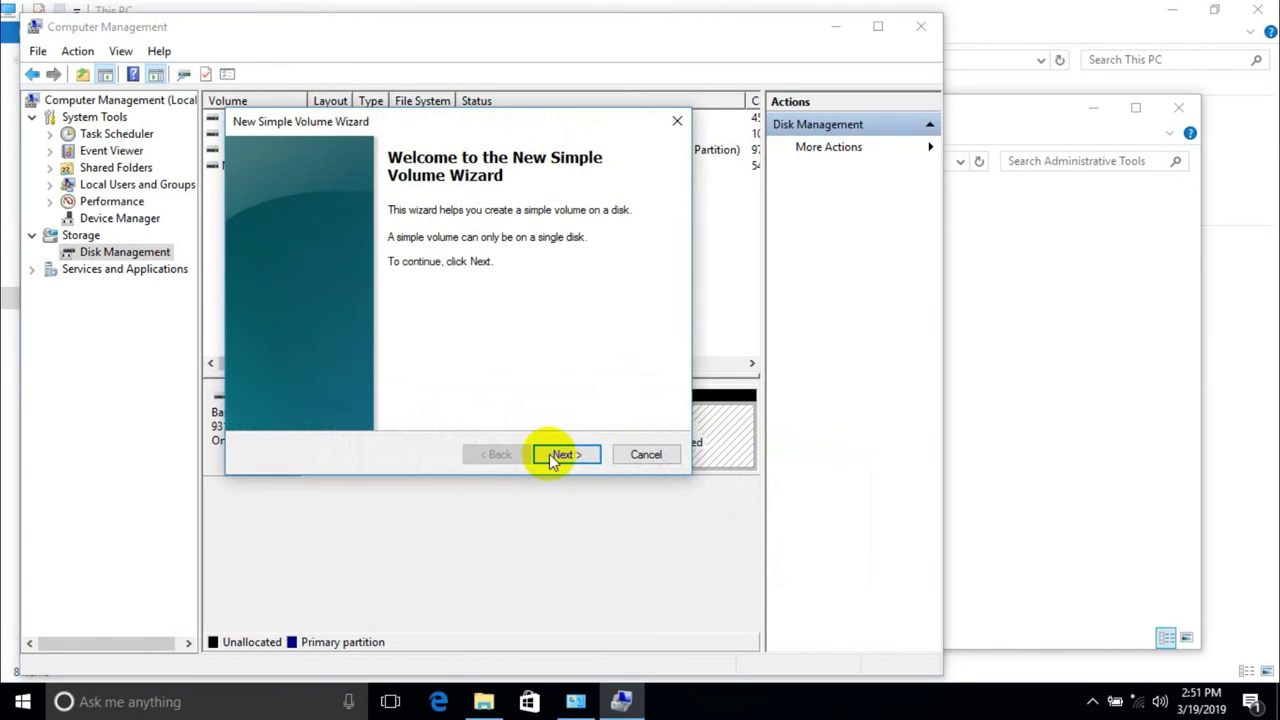
pyautogui.click(551, 454)
pyautogui.click(574, 455)
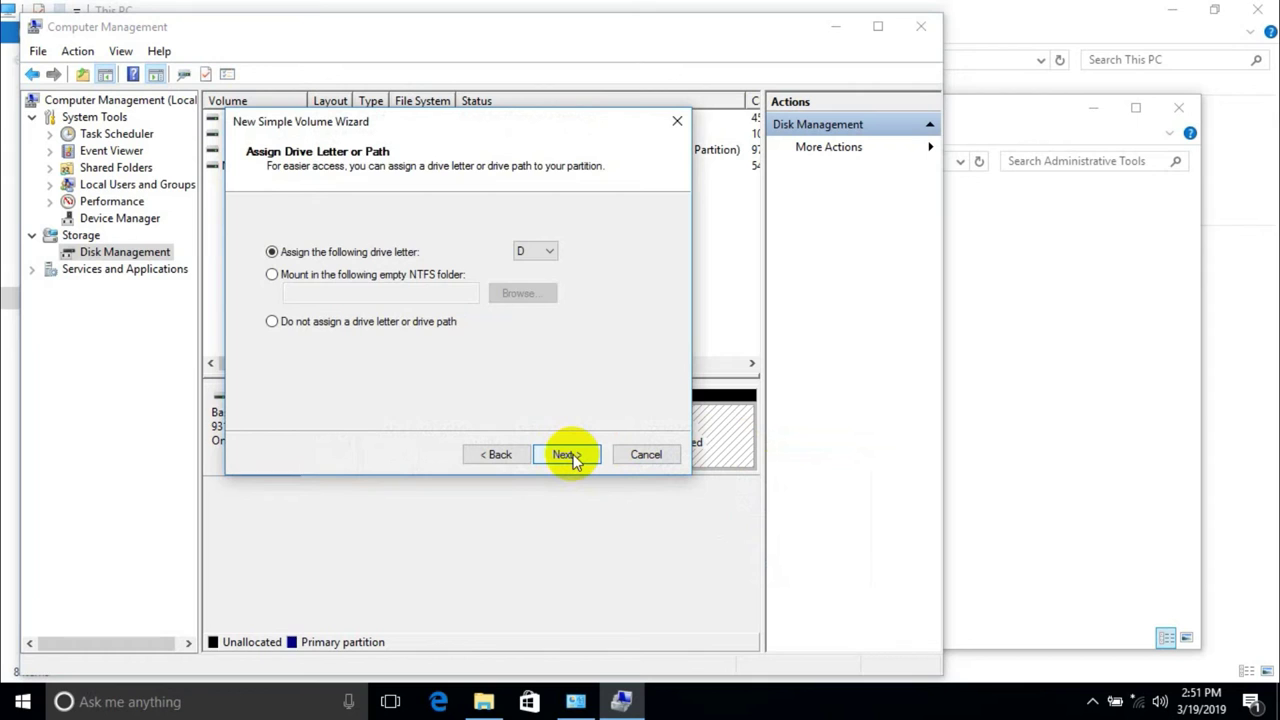
pyautogui.click(566, 455)
pyautogui.click(568, 455)
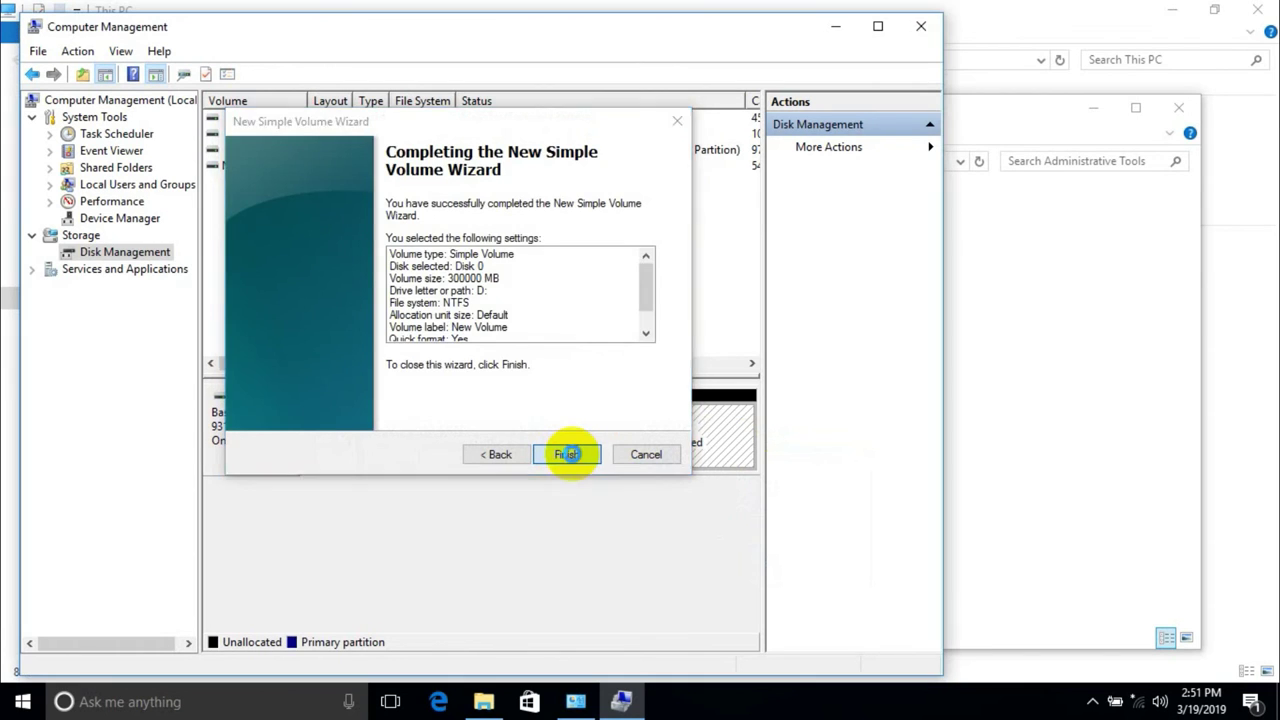
pyautogui.click(571, 452)
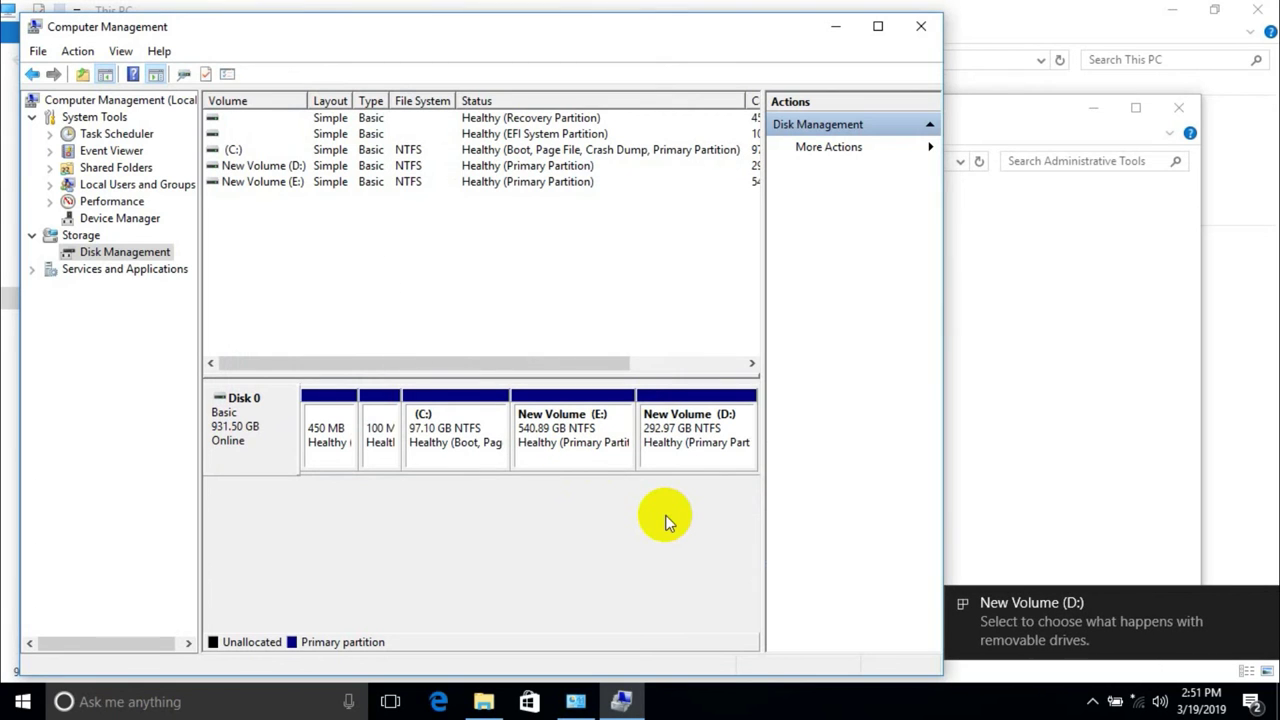
# Close Computer Management and Administrative Tools, check the drives in This PC and close it.
pyautogui.click(921, 30)
pyautogui.click(1177, 107)
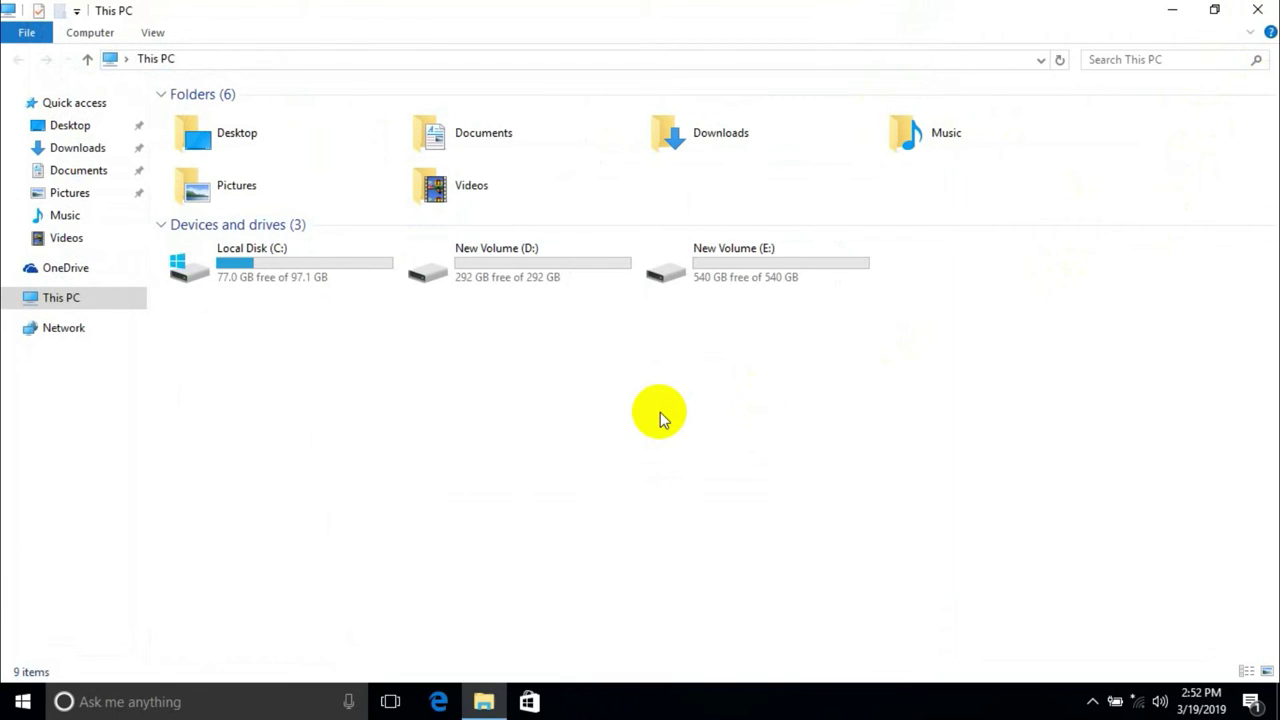
pyautogui.click(1258, 10)
pyautogui.rightClick(469, 301)
pyautogui.click(524, 356)
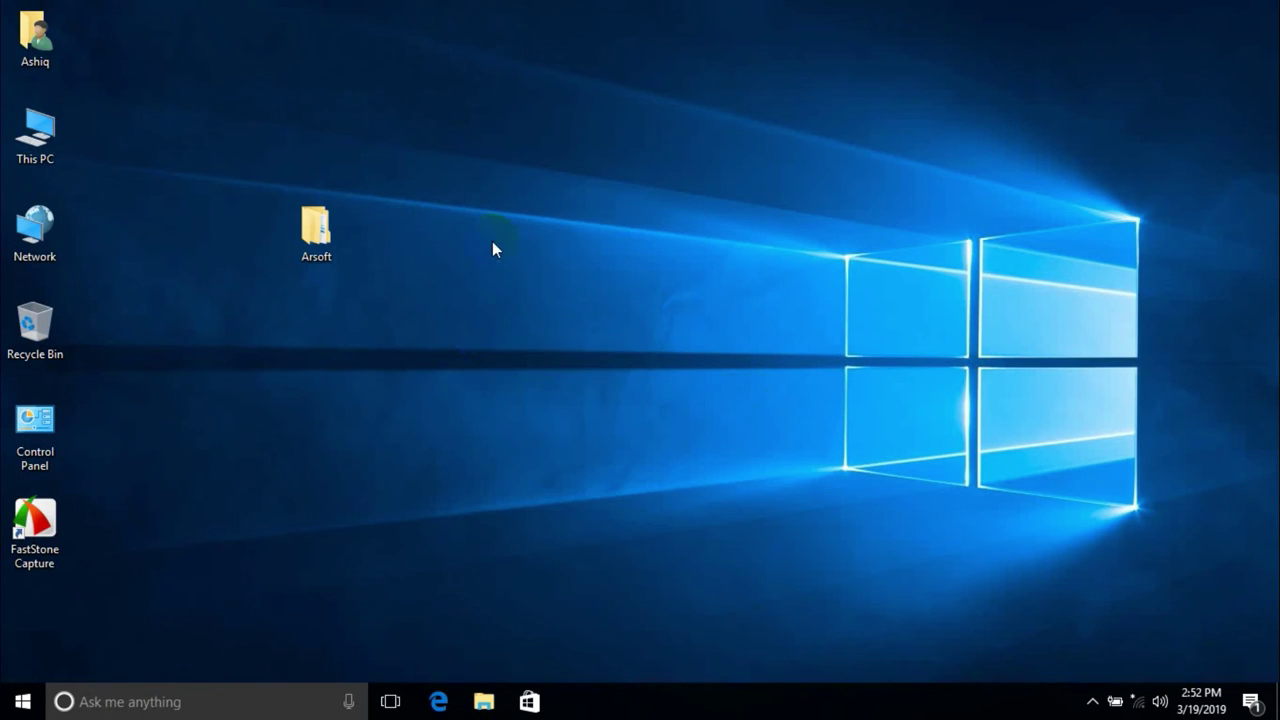
pyautogui.rightClick(492, 241)
pyautogui.click(531, 294)
pyautogui.click(1093, 703)
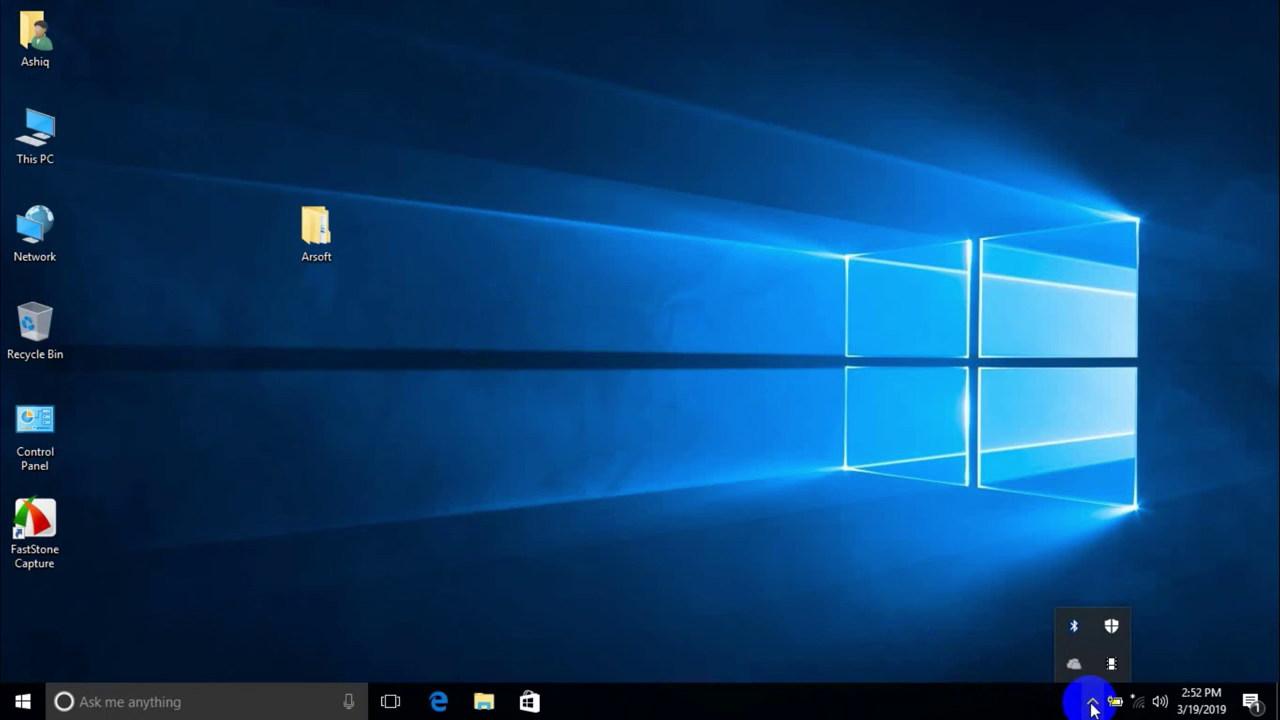
pyautogui.click(1052, 706)
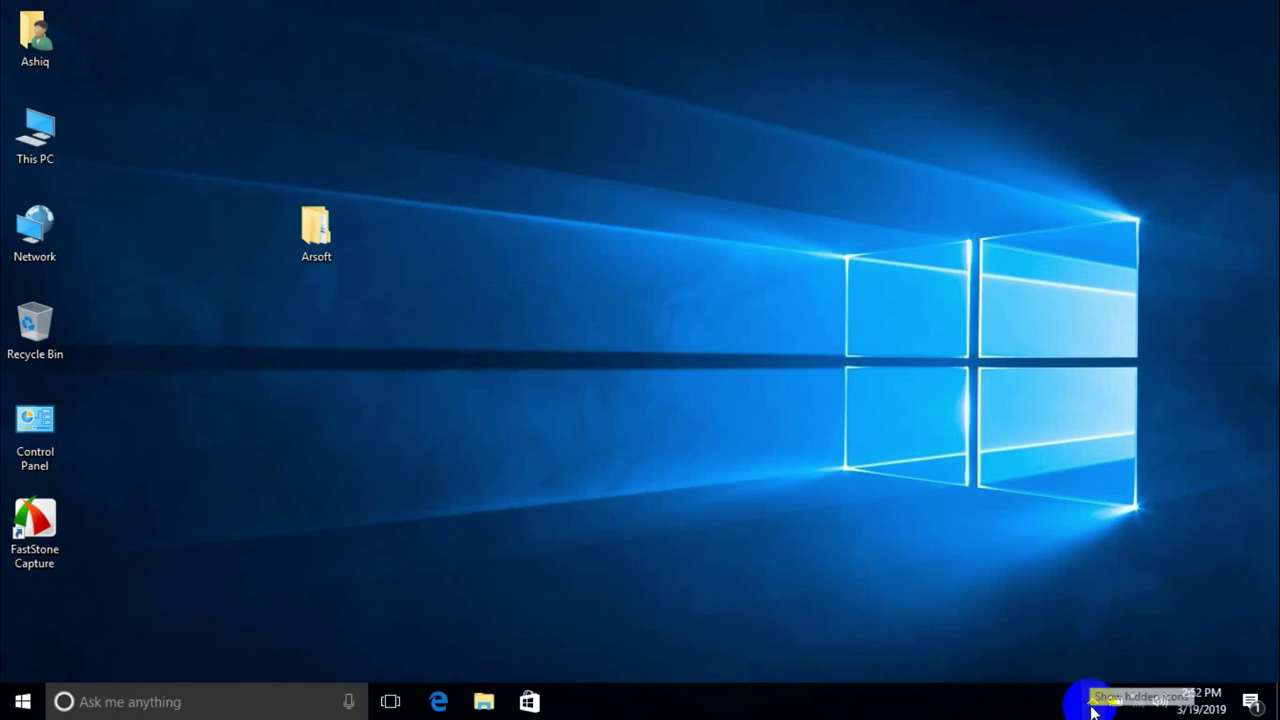
pyautogui.click(1093, 705)
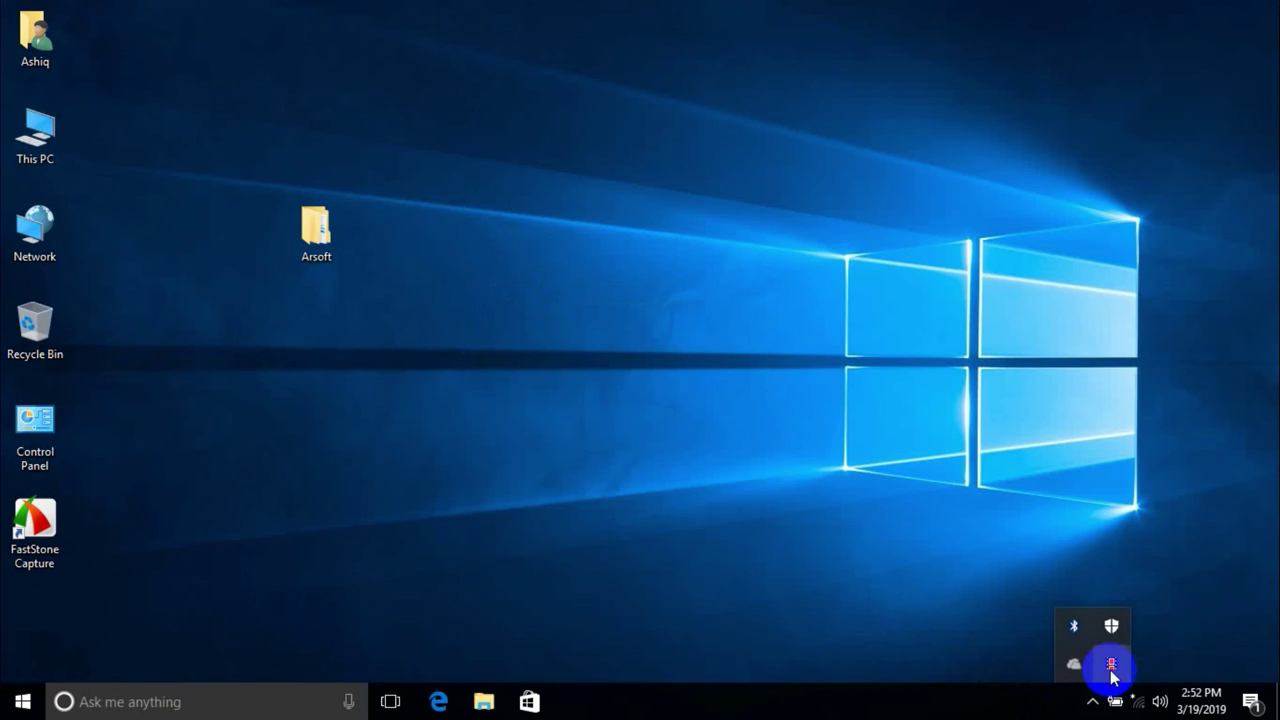
pyautogui.click(972, 655)
pyautogui.click(1093, 702)
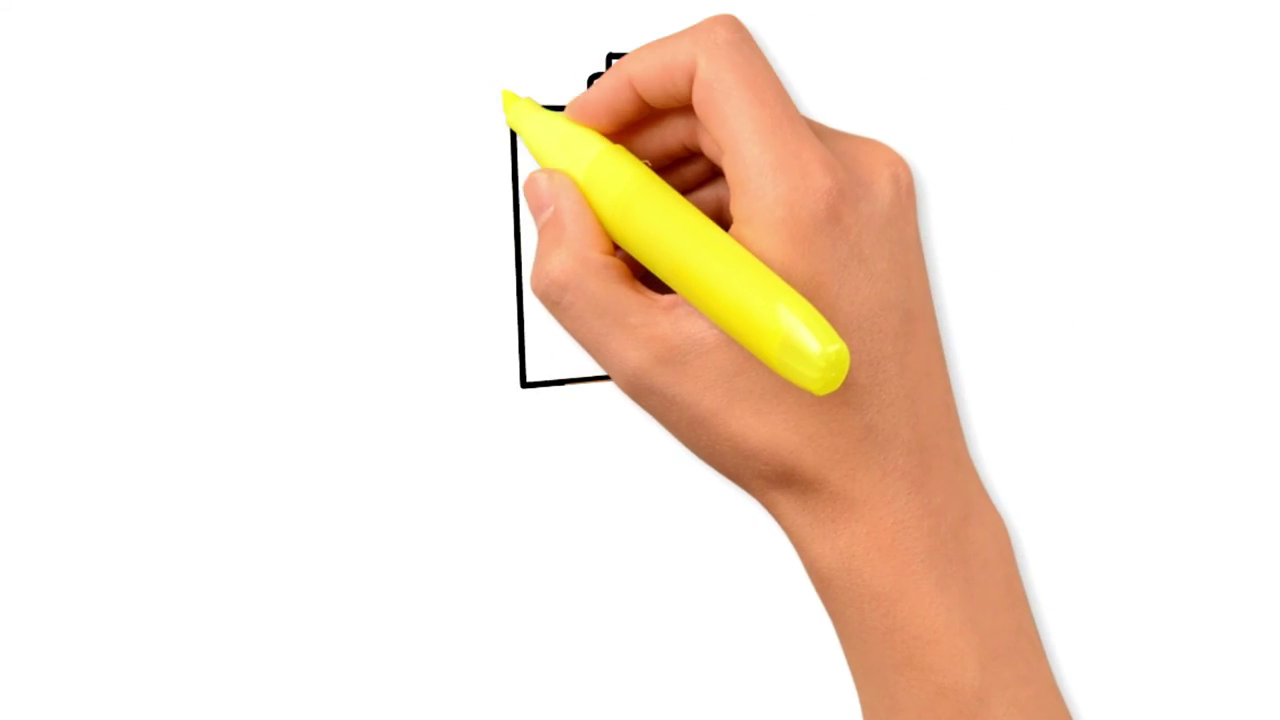